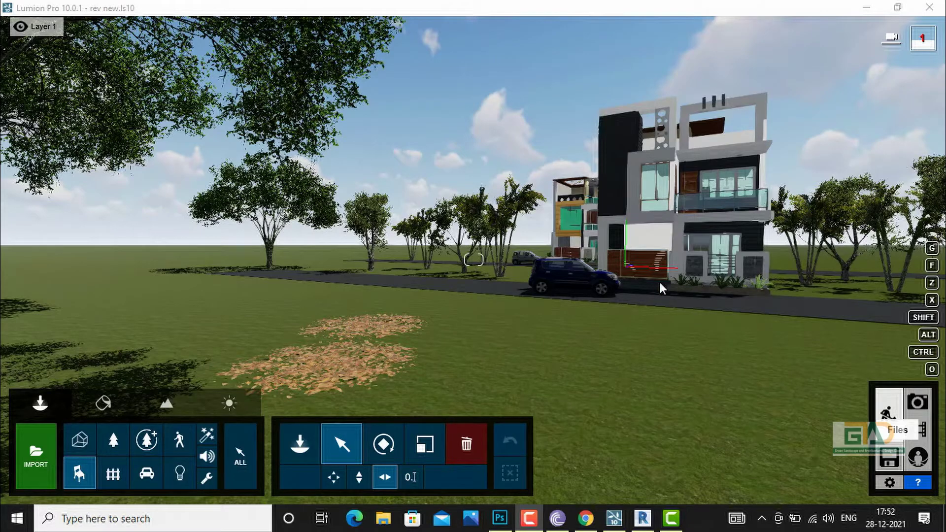
Move the camera toward the house and lower the sun to the horizon for a dusk sky.
{"action": "right_click_drag", "start_coordinate": [504, 304], "coordinate": [576, 286]}
{"action": "key", "text": "w"}
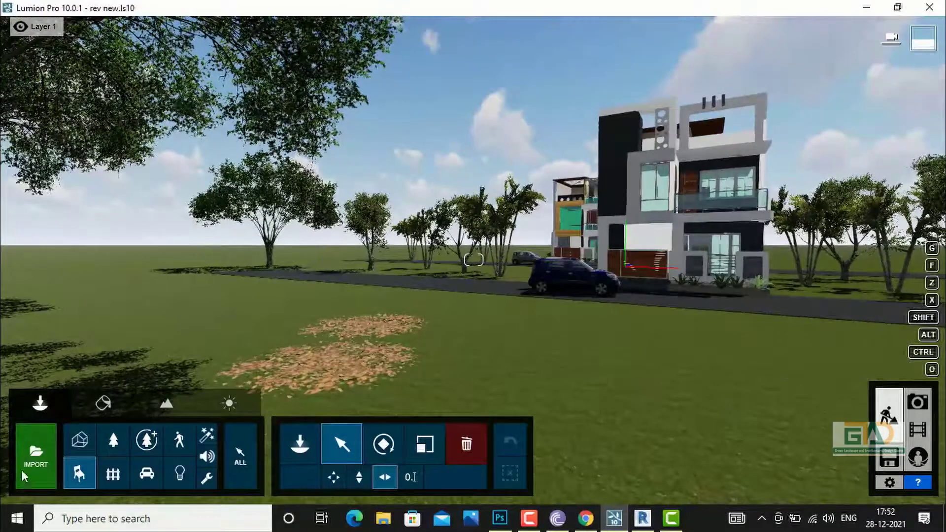
{"action": "left_click", "coordinate": [231, 405]}
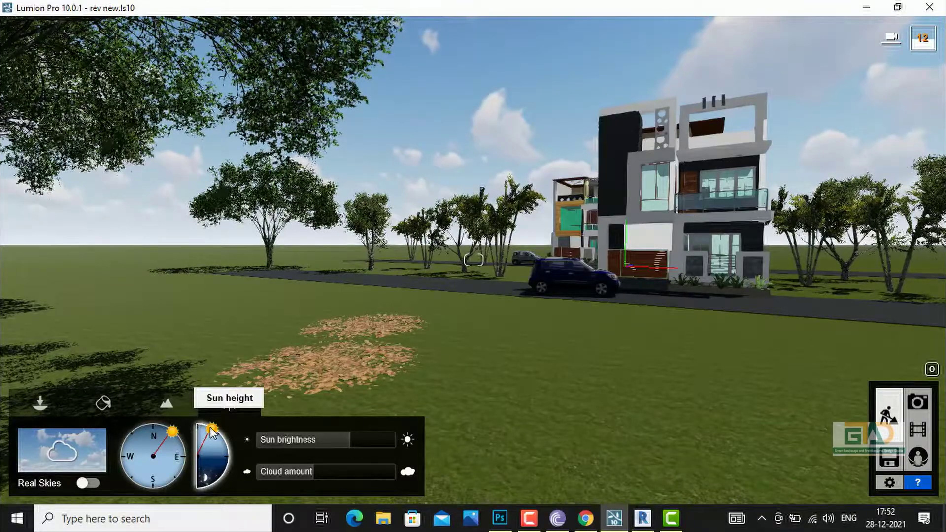
{"action": "left_click_drag", "start_coordinate": [212, 432], "coordinate": [227, 452]}
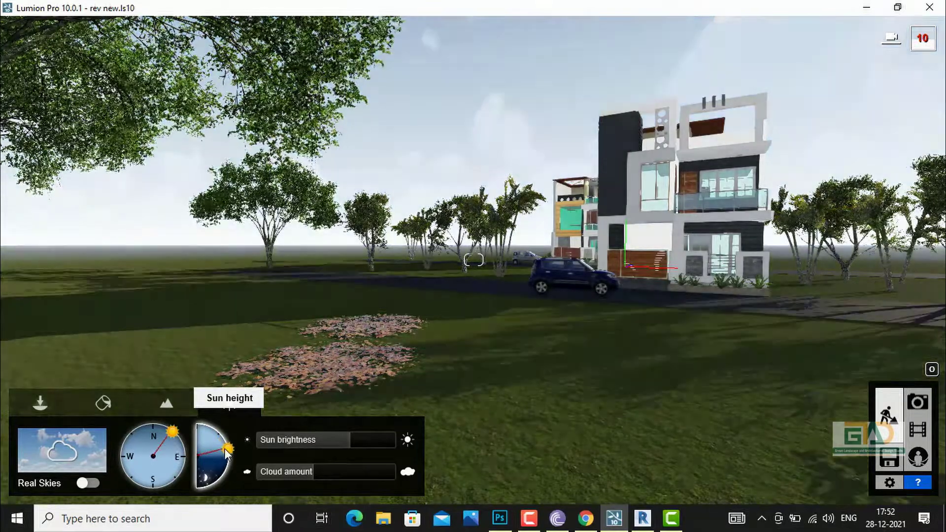
{"action": "left_click_drag", "start_coordinate": [225, 455], "coordinate": [228, 458]}
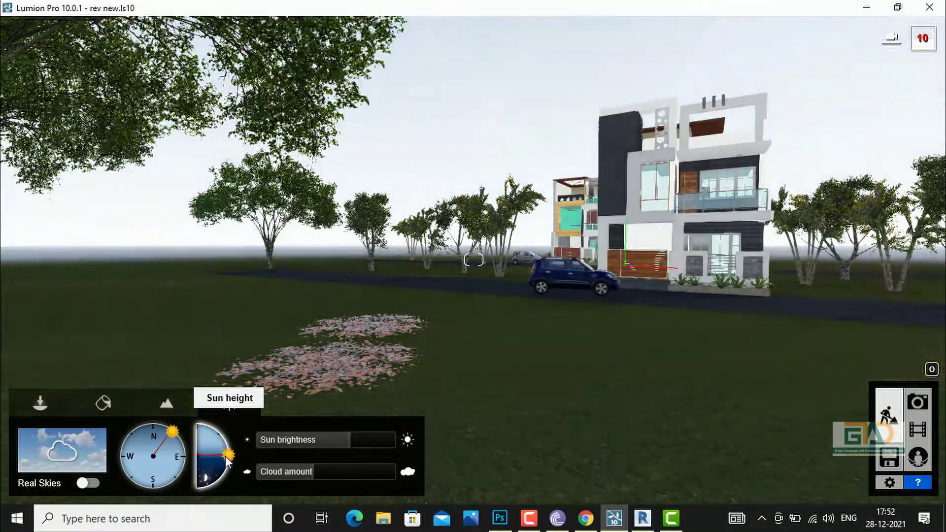
{"action": "mouse_move", "coordinate": [226, 467]}
{"action": "left_mouse_down"}
{"action": "mouse_move", "coordinate": [219, 483]}
{"action": "mouse_move", "coordinate": [225, 464]}
{"action": "left_mouse_up"}
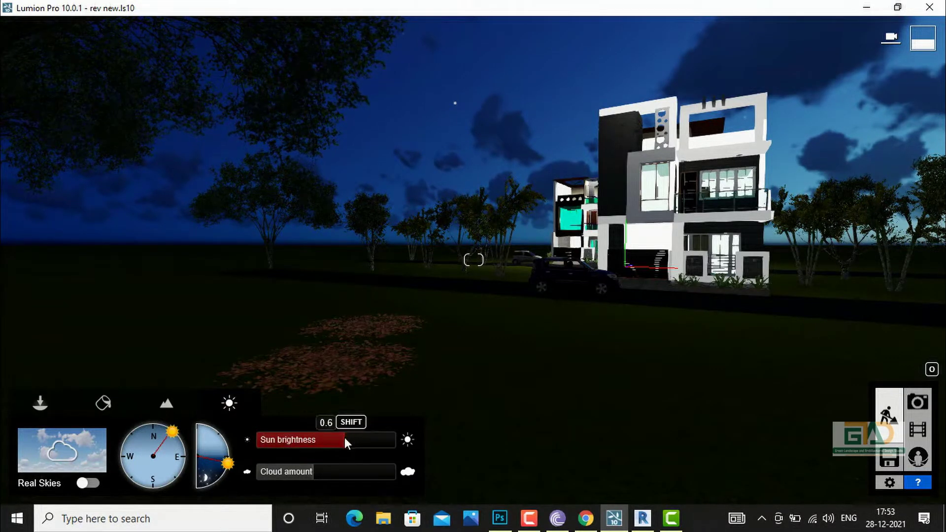
Dim the sun, reduce the clouds, drop the sun below the horizon and rotate its direction.
{"action": "left_click_drag", "start_coordinate": [286, 440], "coordinate": [283, 440]}
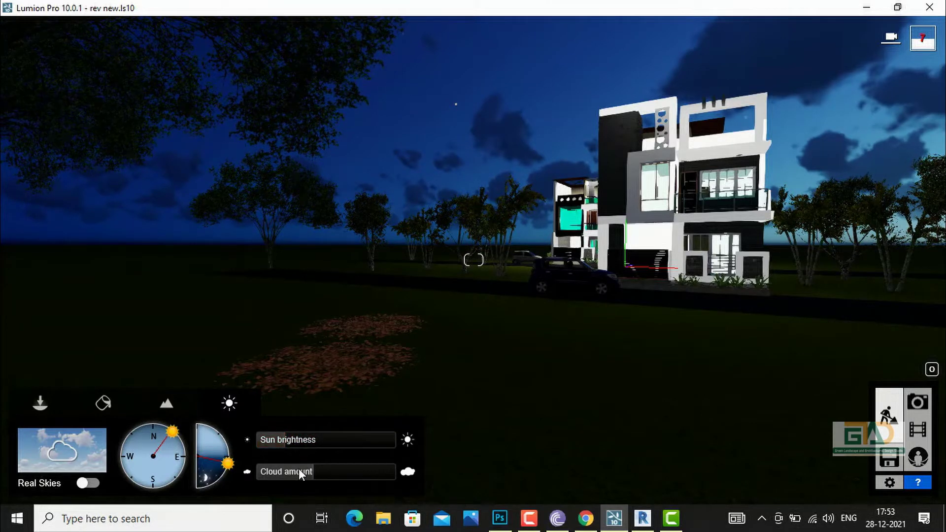
{"action": "left_click_drag", "start_coordinate": [276, 470], "coordinate": [330, 472]}
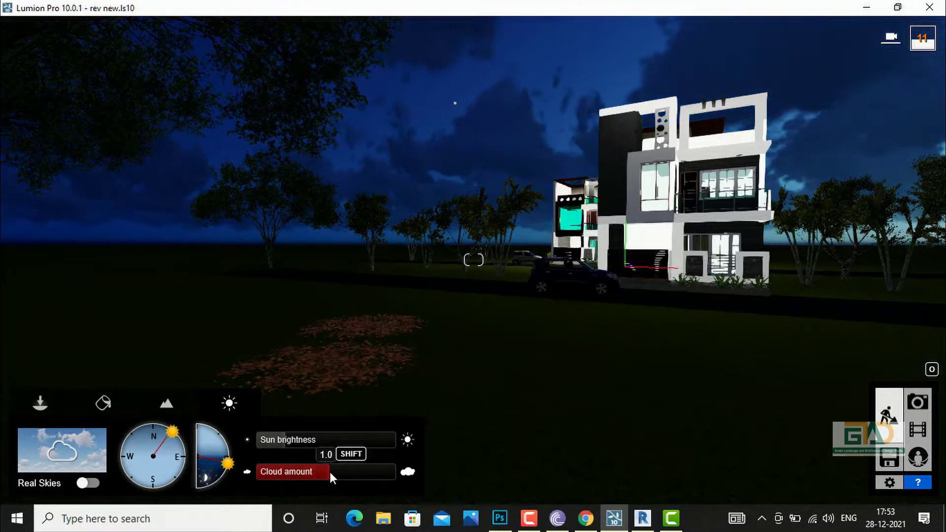
{"action": "left_click", "coordinate": [213, 478]}
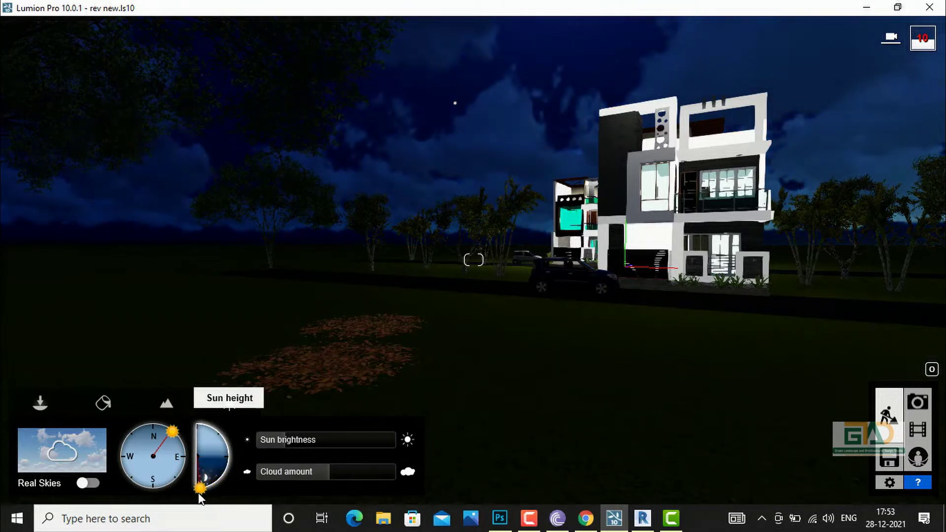
{"action": "left_click_drag", "start_coordinate": [198, 493], "coordinate": [213, 476]}
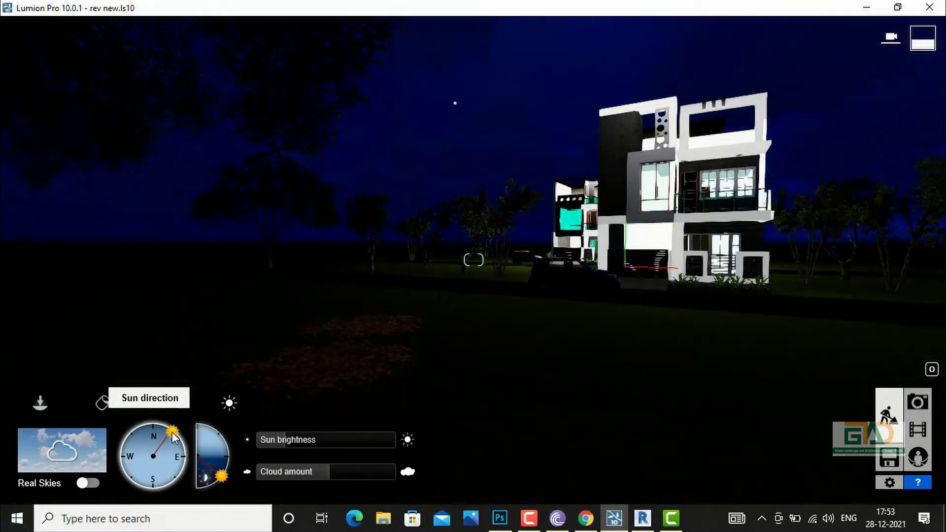
{"action": "left_click_drag", "start_coordinate": [163, 429], "coordinate": [159, 428]}
{"action": "left_click_drag", "start_coordinate": [141, 493], "coordinate": [184, 453]}
Raise the sun high again, set sun brightness to 0.4 and cloud amount to 0.8.
{"action": "left_click_drag", "start_coordinate": [221, 480], "coordinate": [211, 425]}
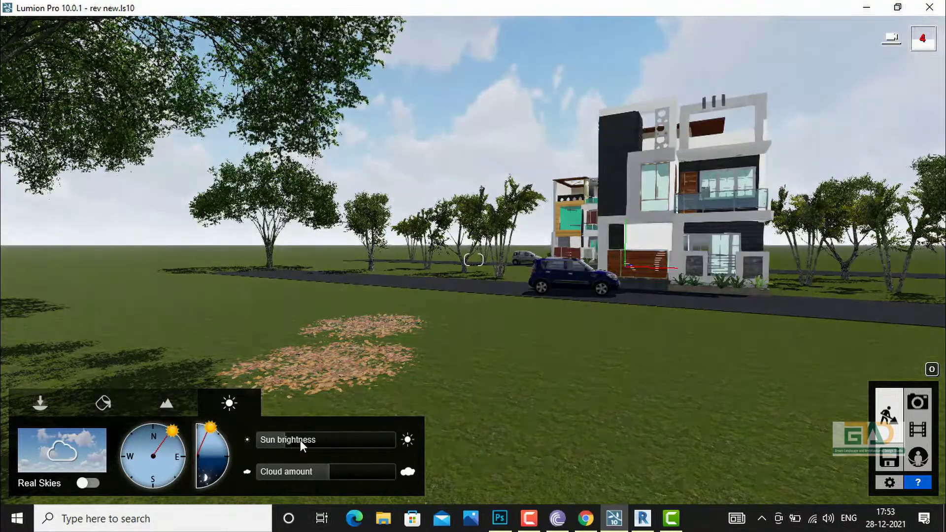
{"action": "left_click_drag", "start_coordinate": [297, 441], "coordinate": [306, 443]}
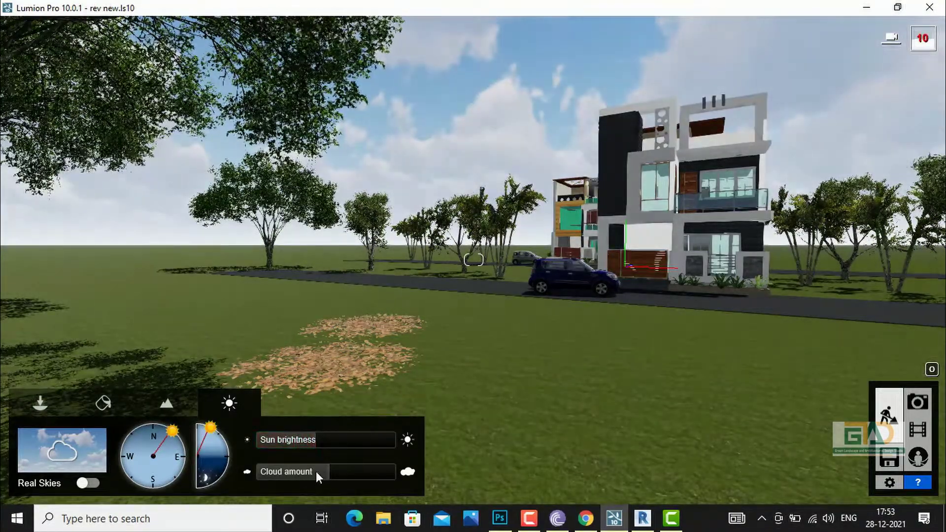
{"action": "mouse_move", "coordinate": [309, 472]}
{"action": "left_mouse_down"}
{"action": "mouse_move", "coordinate": [323, 470]}
{"action": "mouse_move", "coordinate": [315, 471]}
{"action": "left_mouse_up"}
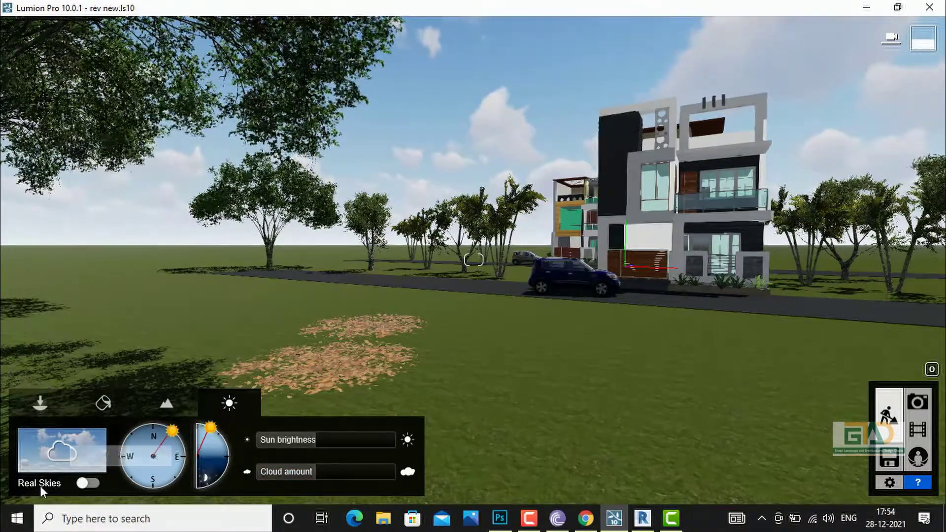
{"action": "left_click", "coordinate": [94, 483]}
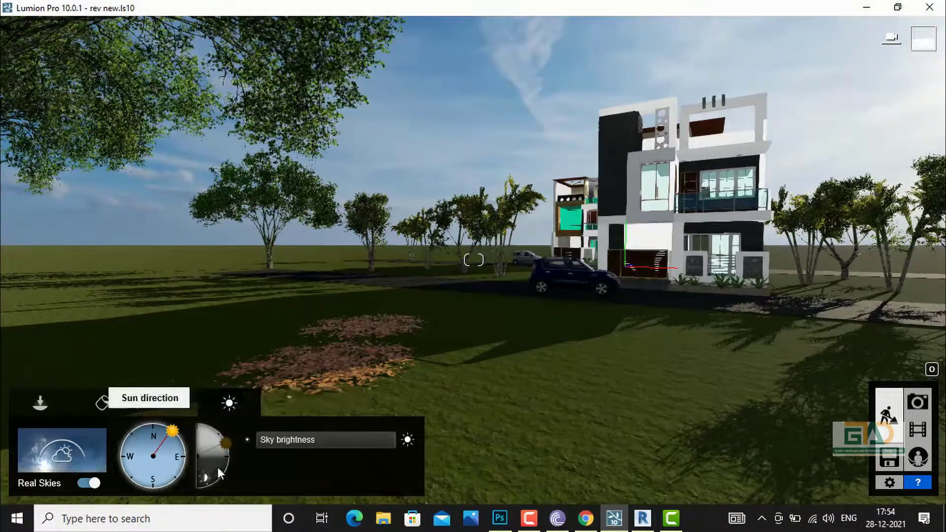
{"action": "mouse_move", "coordinate": [177, 443]}
{"action": "left_mouse_down"}
{"action": "mouse_move", "coordinate": [170, 438]}
{"action": "mouse_move", "coordinate": [181, 449]}
{"action": "mouse_move", "coordinate": [174, 433]}
{"action": "left_mouse_up"}
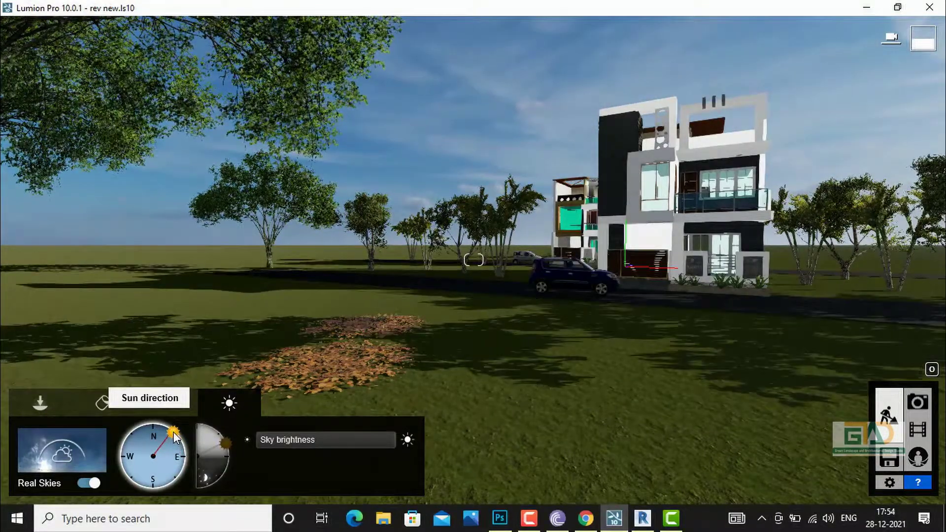
{"action": "left_click", "coordinate": [83, 483]}
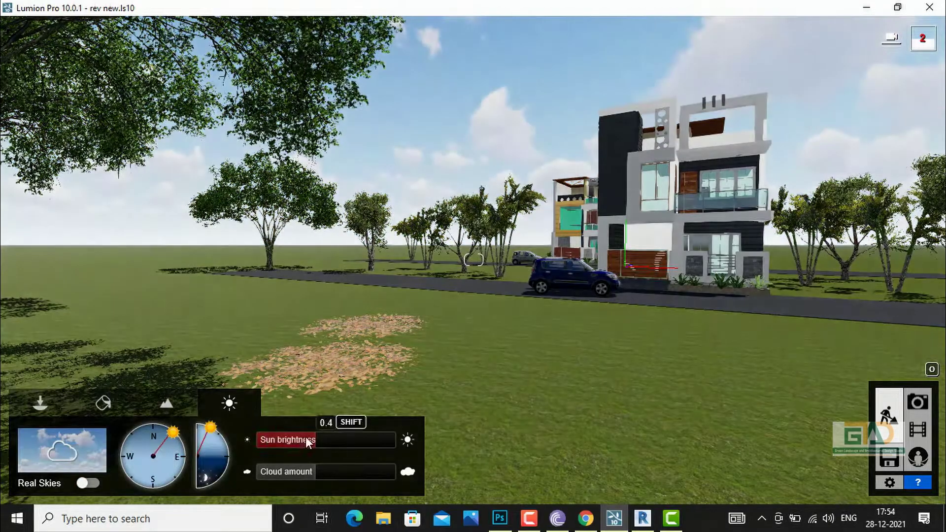
Apply a light blue-sky cloud preset, set sun brightness 0.5, thin the clouds, then pick another preset.
{"action": "left_click", "coordinate": [70, 445]}
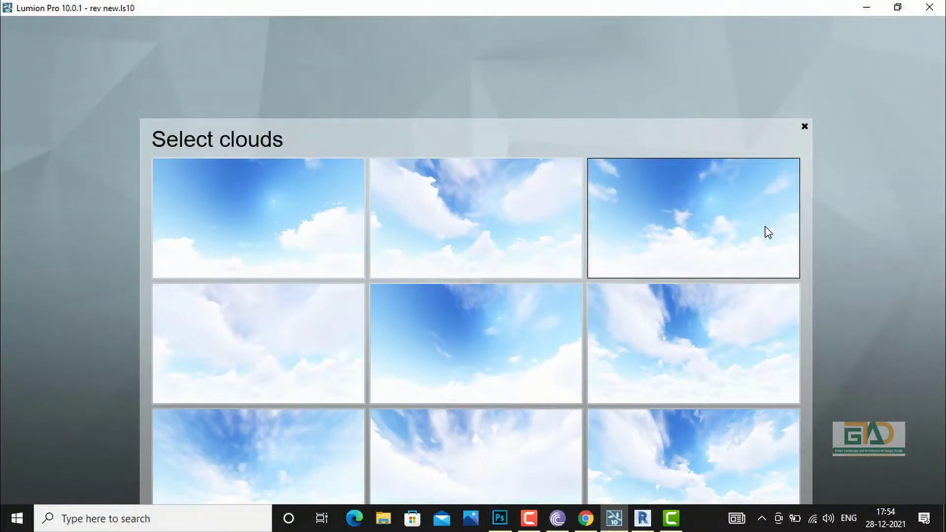
{"action": "left_click", "coordinate": [742, 235]}
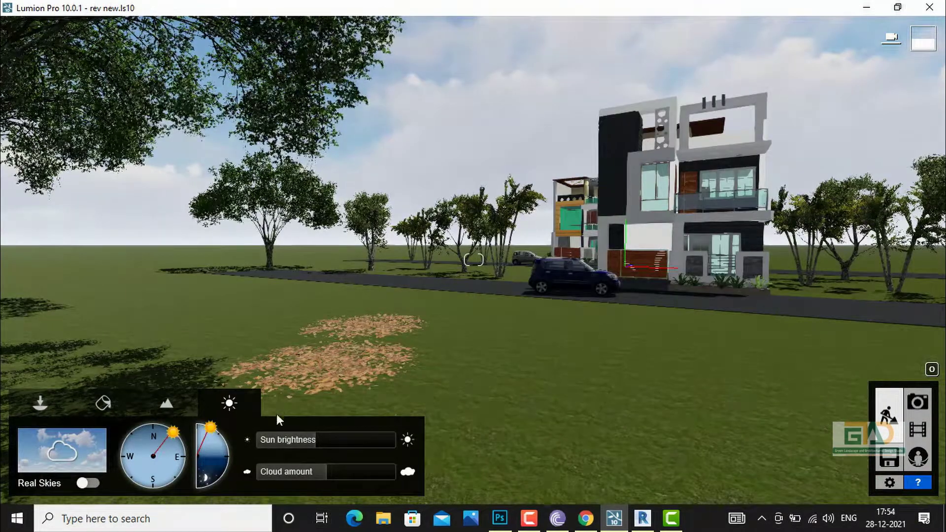
{"action": "mouse_move", "coordinate": [315, 437]}
{"action": "left_click", "coordinate": [319, 440]}
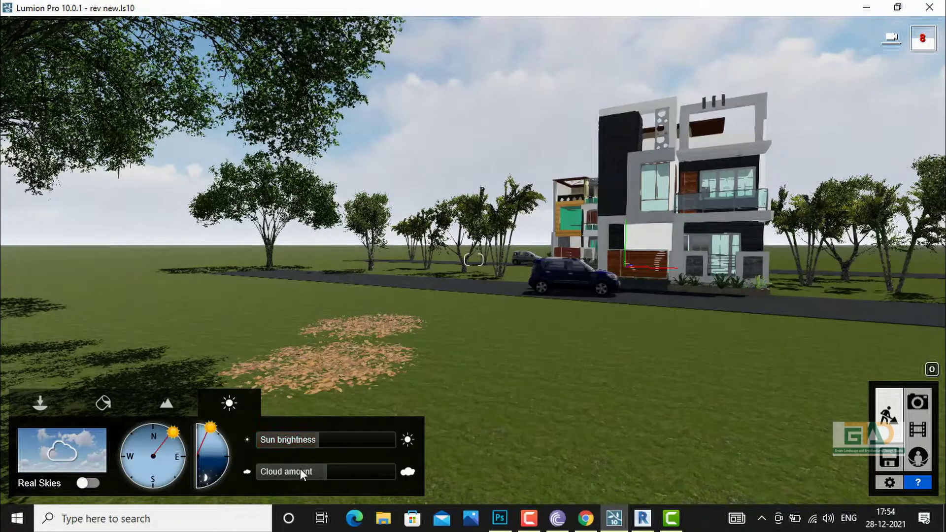
{"action": "mouse_move", "coordinate": [323, 473]}
{"action": "left_mouse_down"}
{"action": "mouse_move", "coordinate": [296, 472]}
{"action": "mouse_move", "coordinate": [321, 478]}
{"action": "left_mouse_up"}
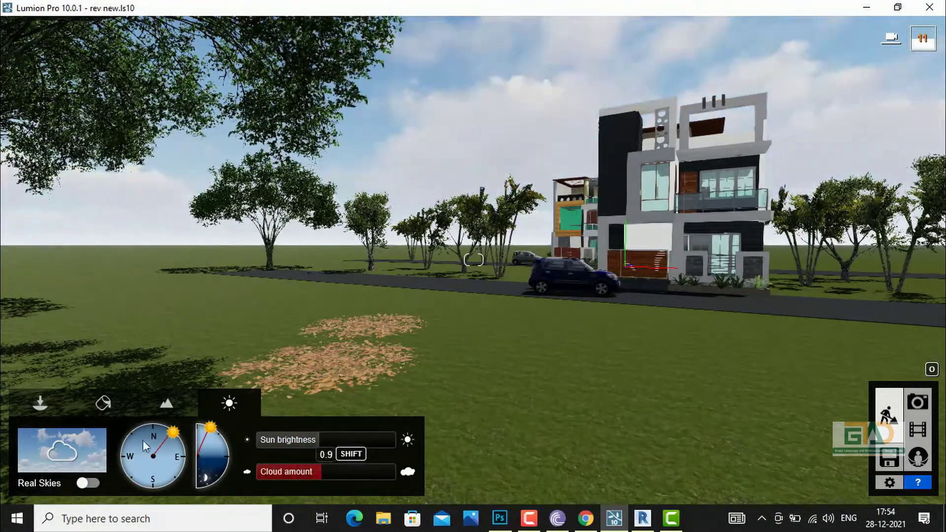
{"action": "left_click", "coordinate": [79, 441]}
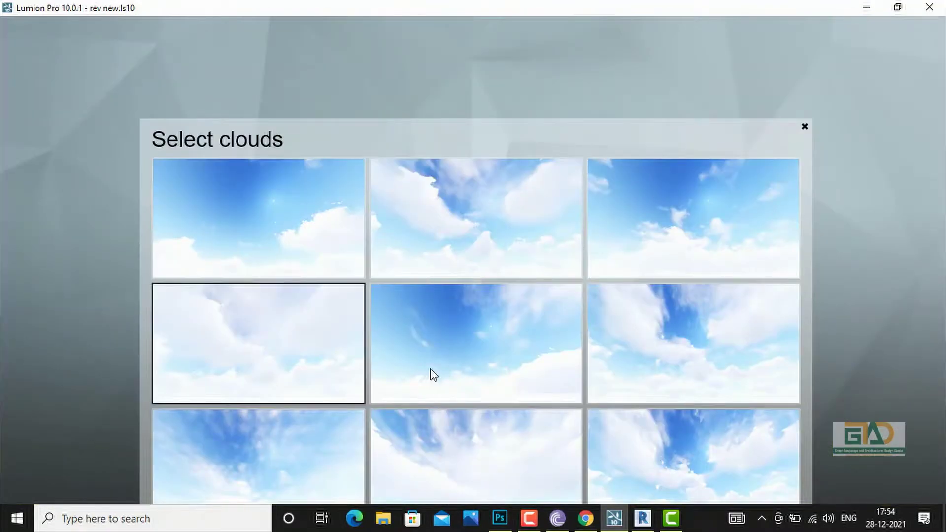
{"action": "left_click", "coordinate": [663, 447]}
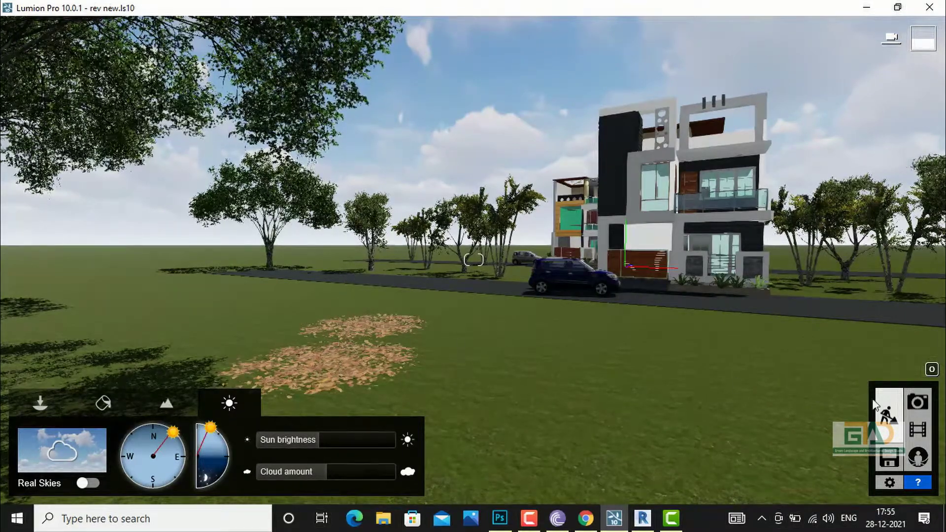
Switch to Photo mode and raise Exposure from 0.5 to 0.6.
{"action": "left_click", "coordinate": [918, 405]}
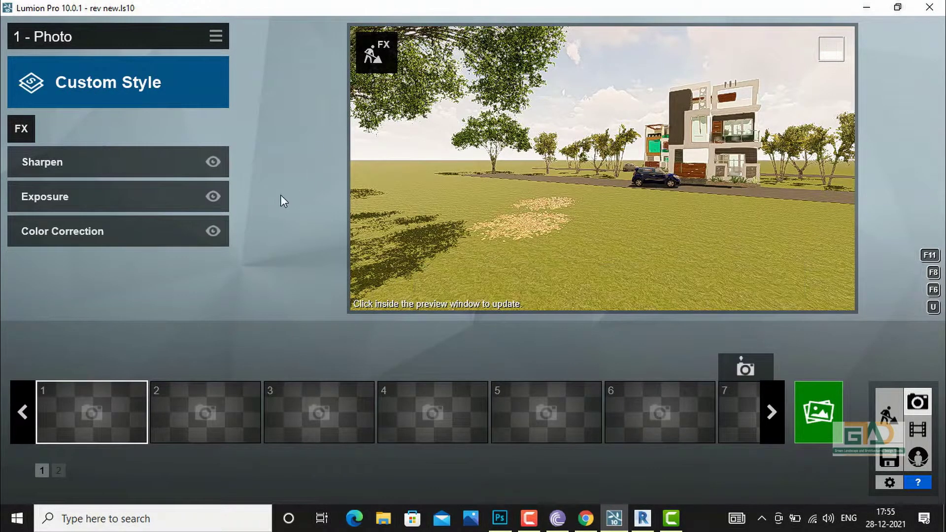
{"action": "left_click", "coordinate": [47, 200]}
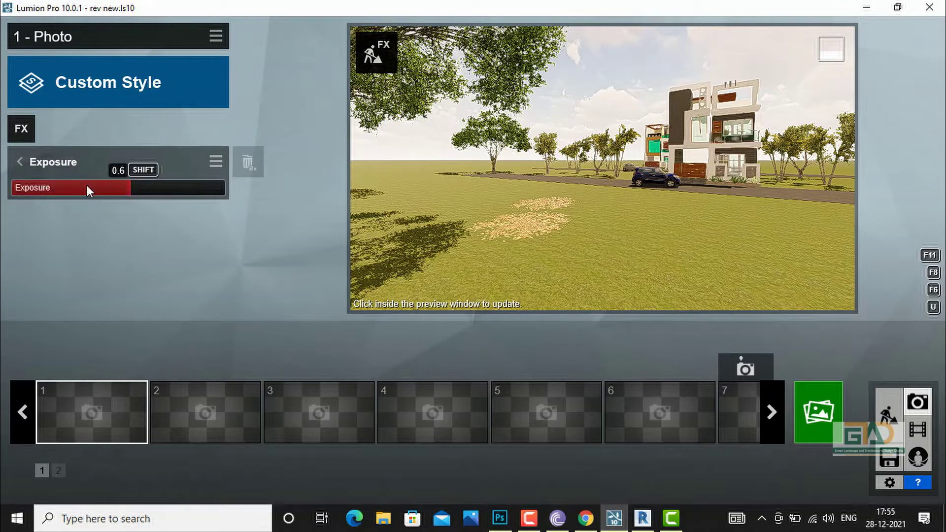
{"action": "left_click_drag", "start_coordinate": [128, 189], "coordinate": [133, 188]}
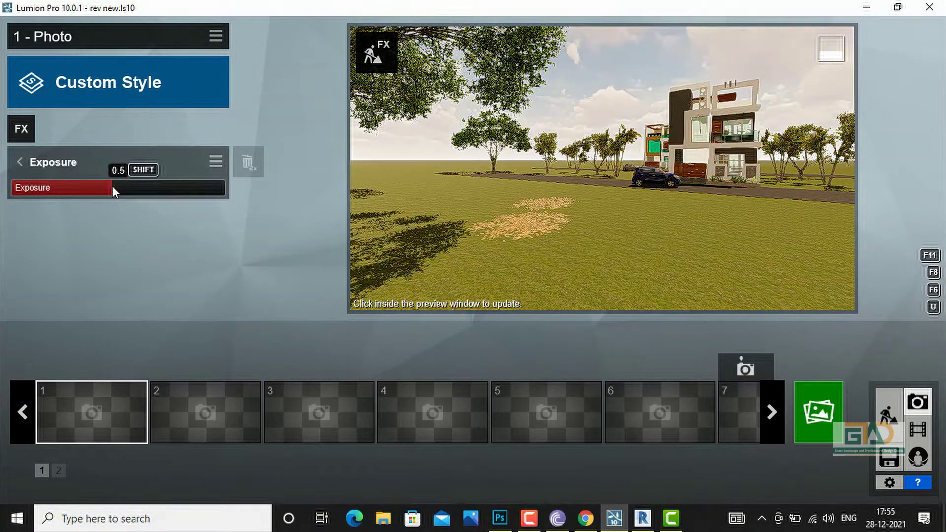
{"action": "left_click", "coordinate": [21, 159]}
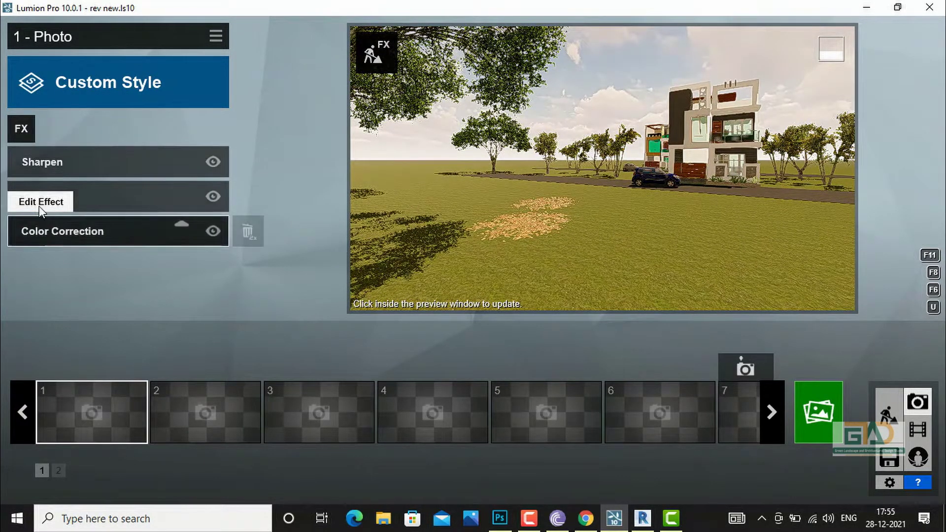
Lower the Color Correction Temperature from 0.6 to 0.4.
{"action": "left_click", "coordinate": [53, 228]}
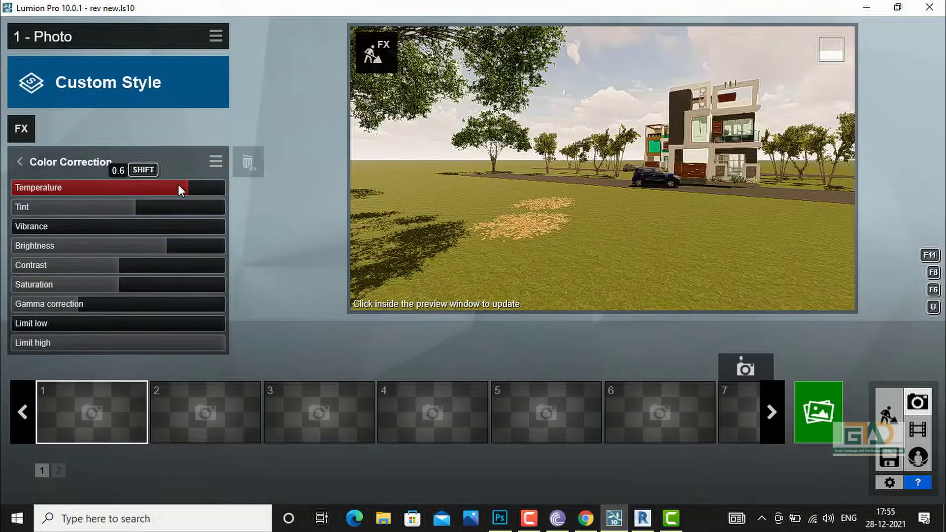
{"action": "left_click_drag", "start_coordinate": [178, 187], "coordinate": [128, 179]}
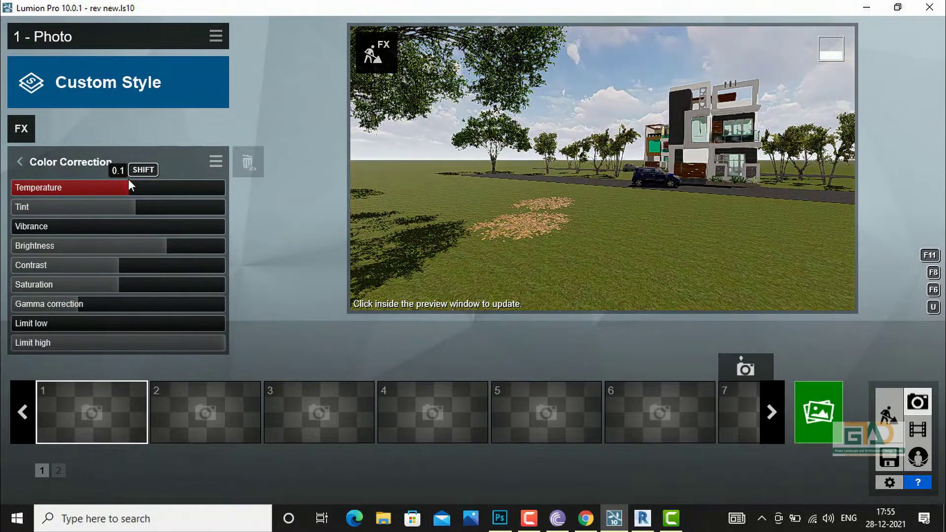
{"action": "left_click", "coordinate": [20, 161]}
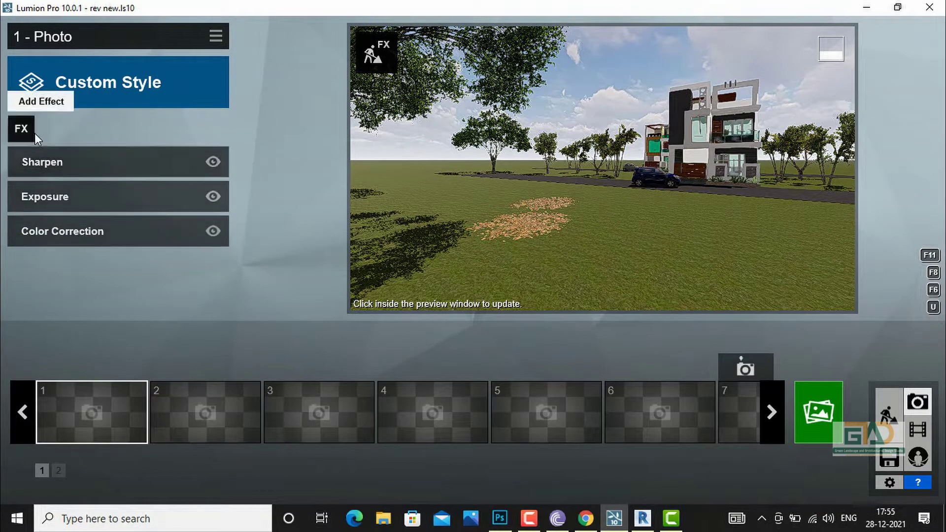
Apply the Realistic photo style and rotate its Real Skies heading to -21.0°.
{"action": "left_click", "coordinate": [69, 82]}
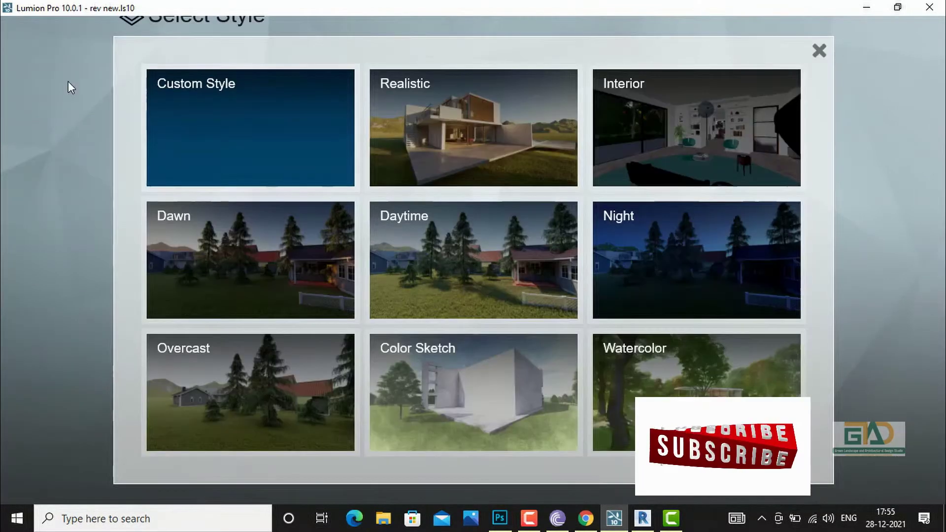
{"action": "left_click", "coordinate": [416, 122]}
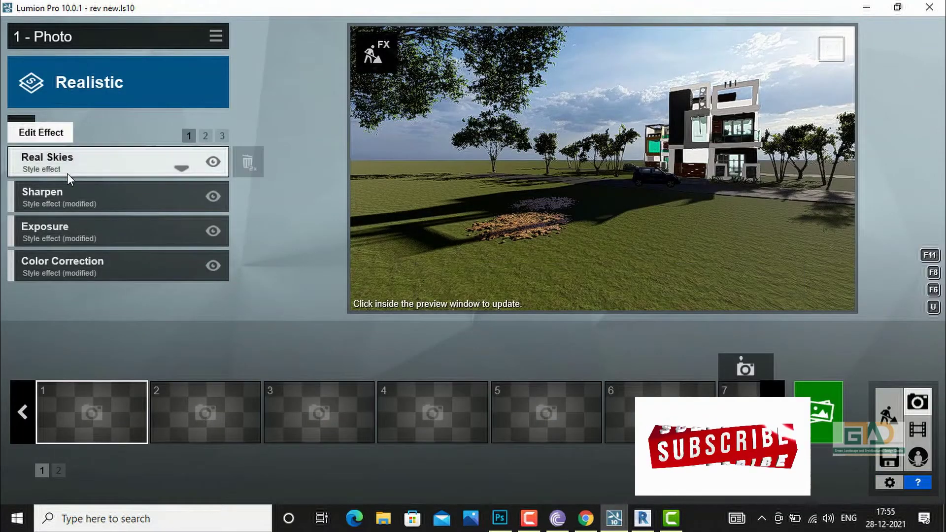
{"action": "left_click", "coordinate": [56, 159]}
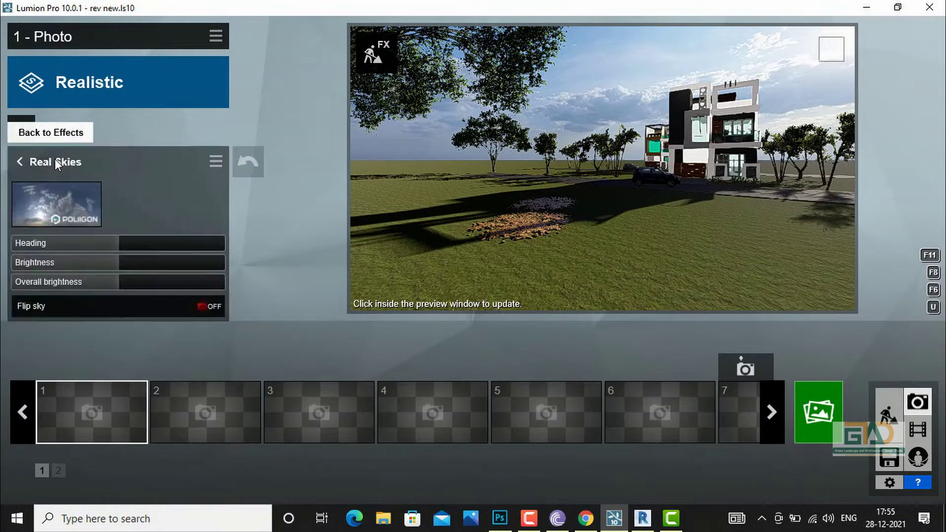
{"action": "left_click_drag", "start_coordinate": [117, 242], "coordinate": [110, 284]}
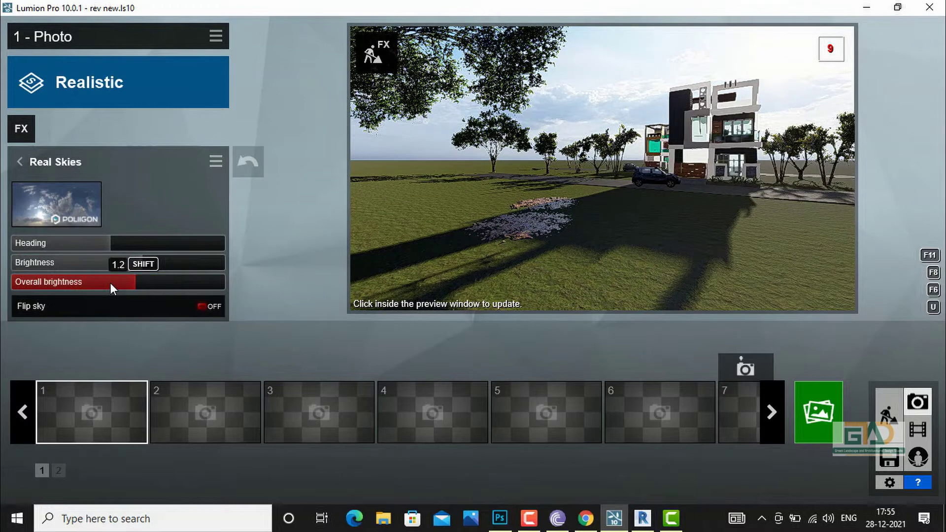
Replace the real sky with the Cloudy 5 sky and readjust its heading.
{"action": "left_click", "coordinate": [74, 207]}
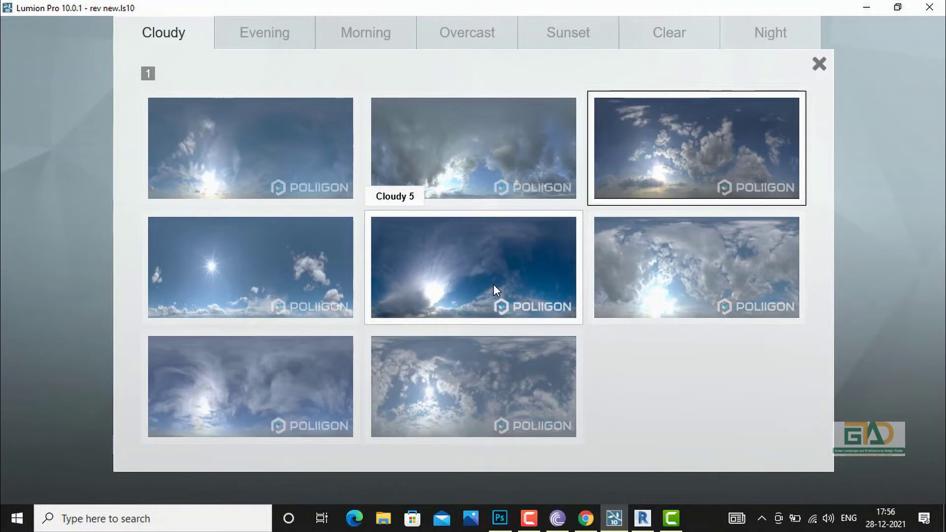
{"action": "left_click", "coordinate": [679, 285]}
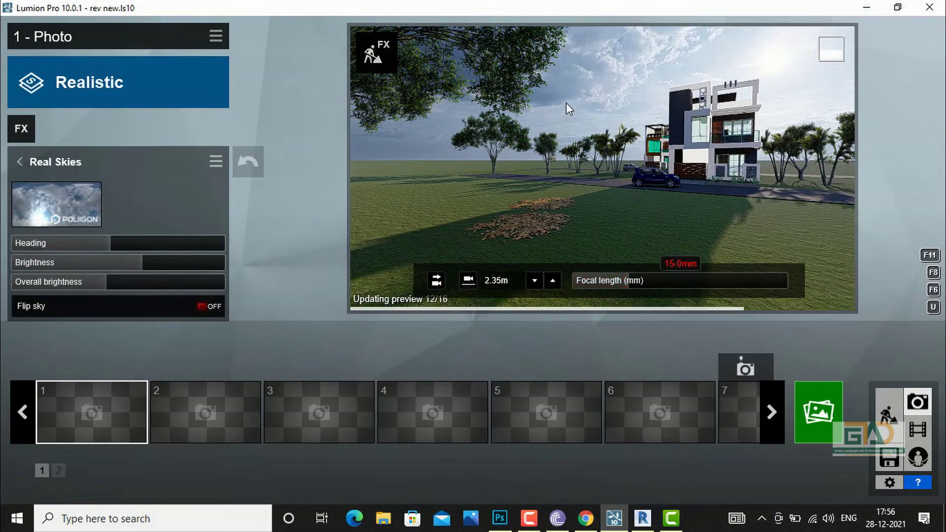
{"action": "left_click_drag", "start_coordinate": [101, 242], "coordinate": [125, 241]}
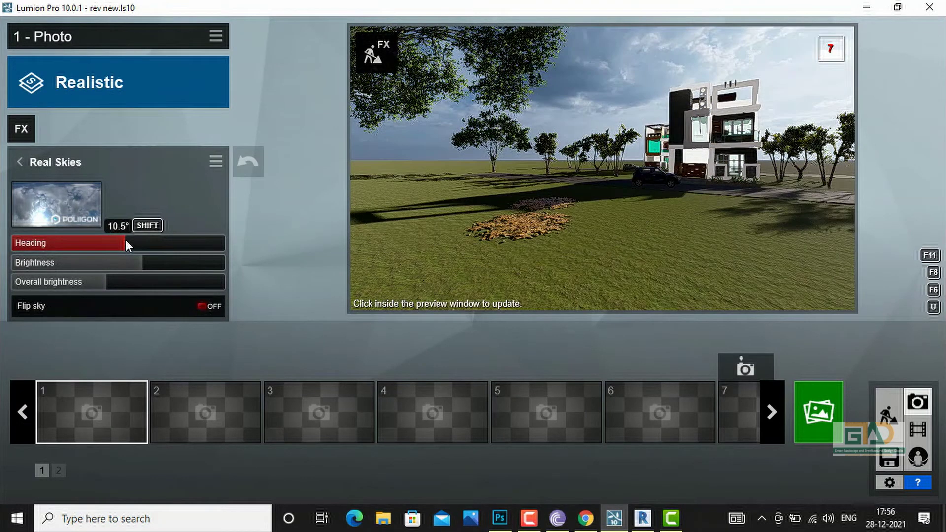
Raise the Sky Light brightness, found on effects page 2, to 1.3.
{"action": "left_click", "coordinate": [20, 160]}
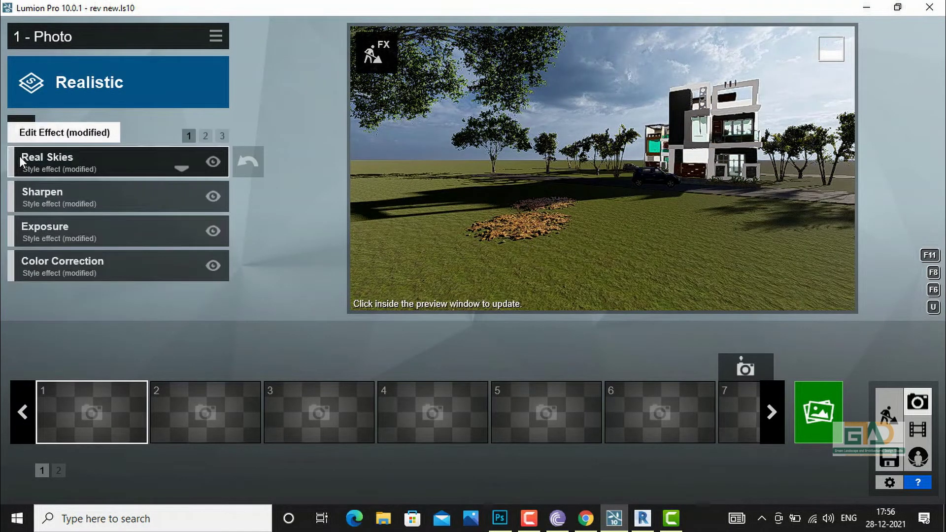
{"action": "left_click", "coordinate": [205, 136]}
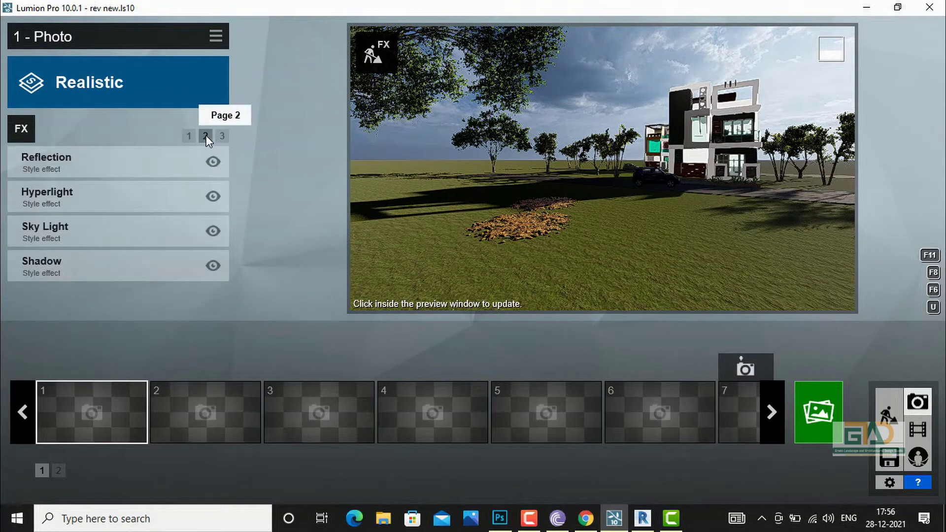
{"action": "left_click", "coordinate": [123, 236]}
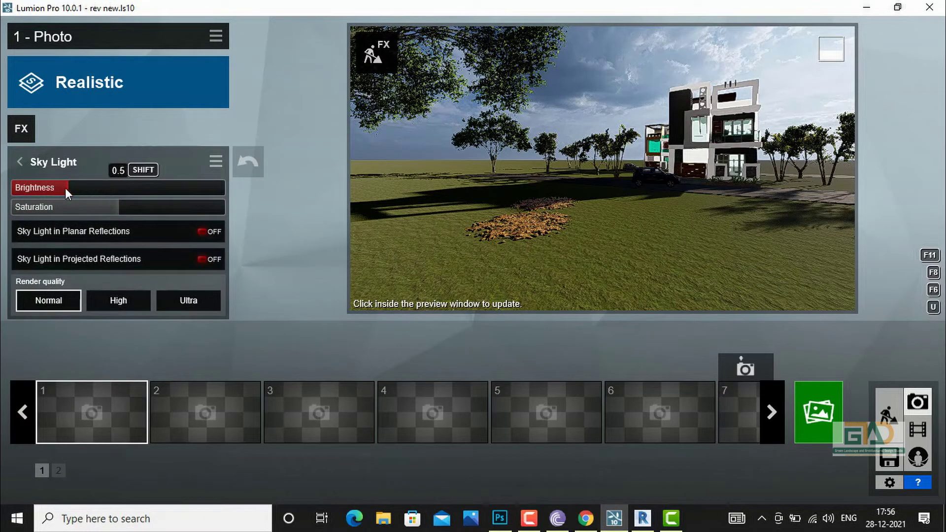
{"action": "left_click", "coordinate": [152, 188]}
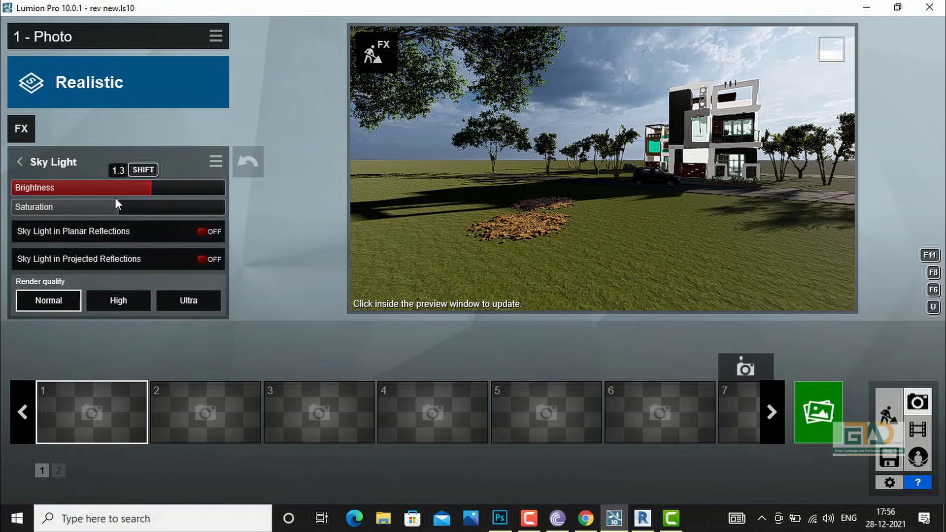